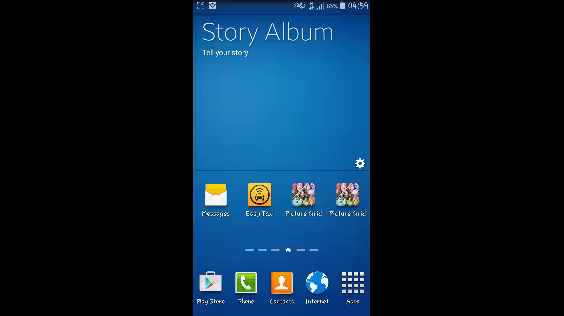
- Launch Chrome from the Google folder on the first page of the app drawer
{"action": "left_click", "coordinate": [352, 283]}
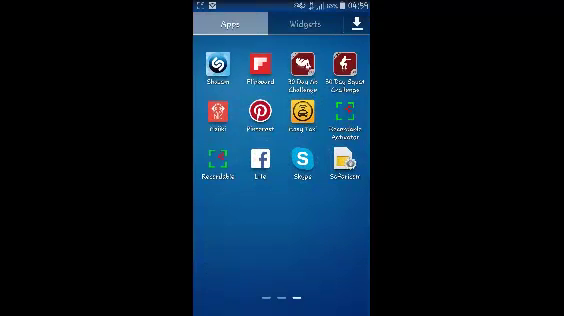
{"action": "left_click_drag", "start_coordinate": [264, 236], "coordinate": [345, 236]}
{"action": "left_click_drag", "start_coordinate": [268, 252], "coordinate": [345, 252]}
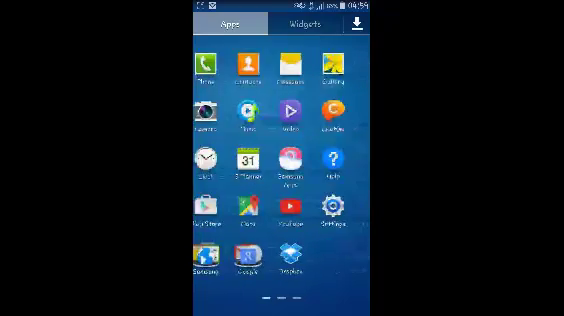
{"action": "left_click", "coordinate": [217, 257]}
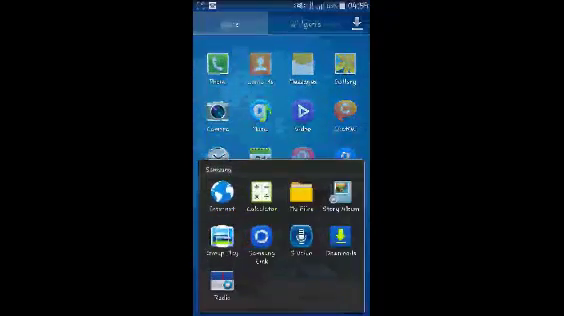
{"action": "key", "text": "Escape"}
{"action": "left_click", "coordinate": [259, 254]}
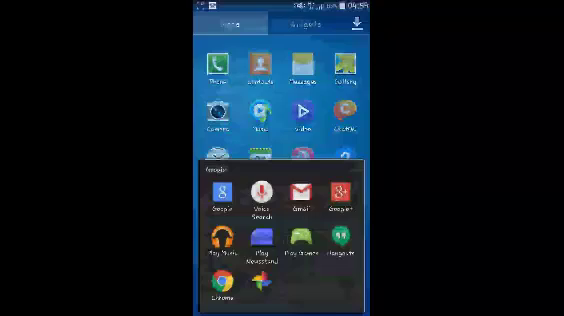
{"action": "left_click", "coordinate": [222, 283]}
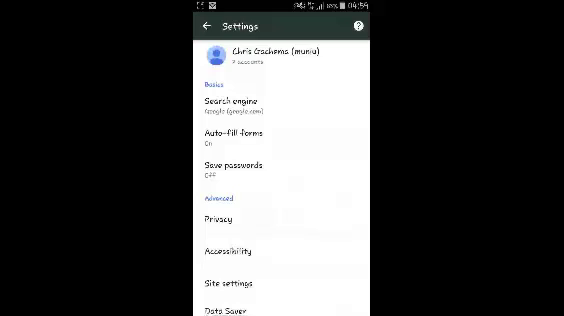
- Switch off the signed-in Google account in Chrome and confirm the sign-out
{"action": "left_click", "coordinate": [268, 62]}
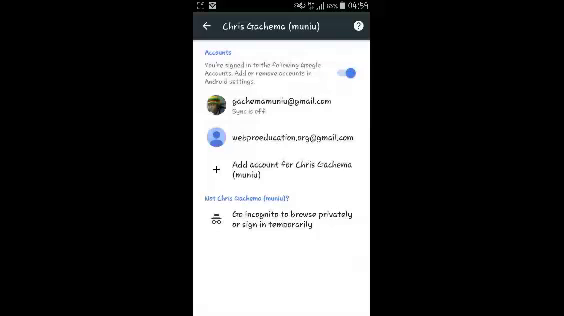
{"action": "left_click", "coordinate": [346, 73]}
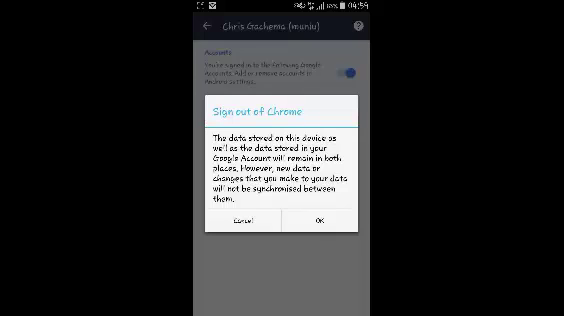
{"action": "left_click", "coordinate": [319, 220]}
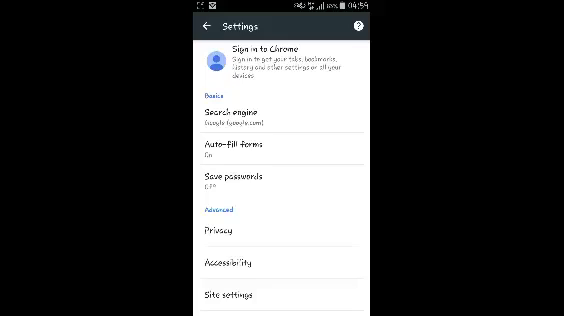